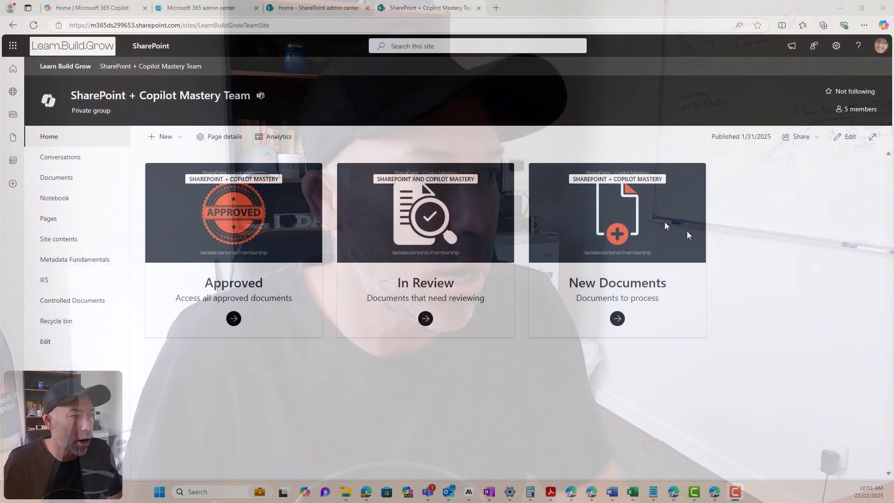
In Controlled Documents, add the BrandingAndIdentity and Copilot Policy content types via Add column > Add a content type.
click(86, 300)
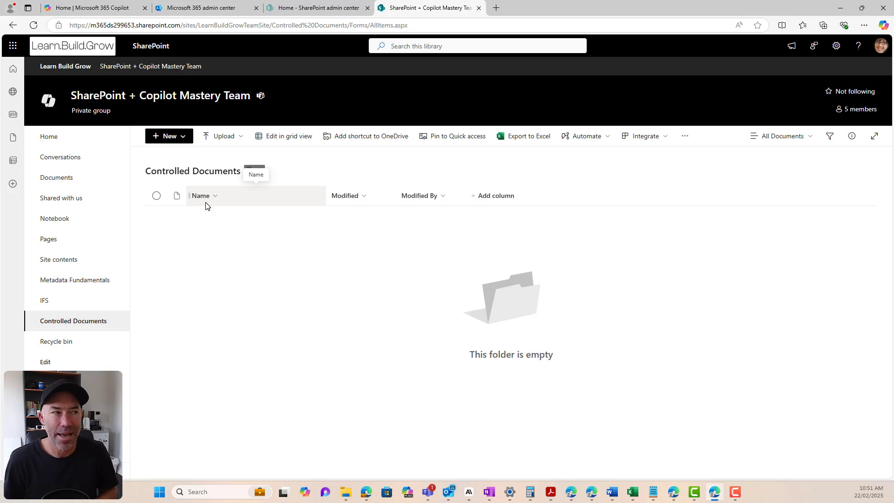
click(503, 201)
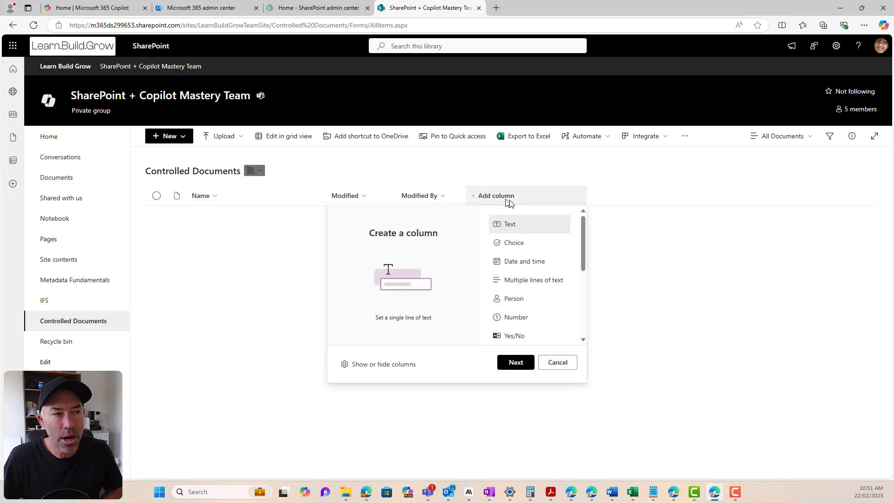
scroll(531, 279, down, 5)
click(524, 311)
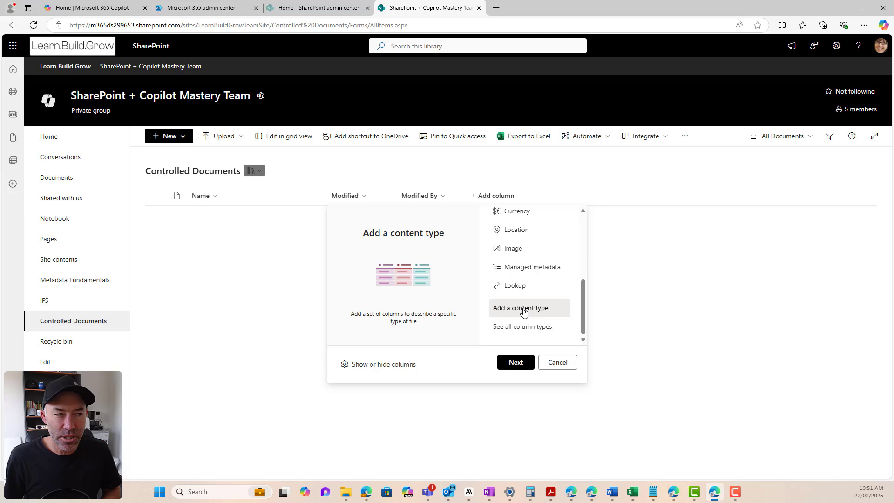
click(516, 362)
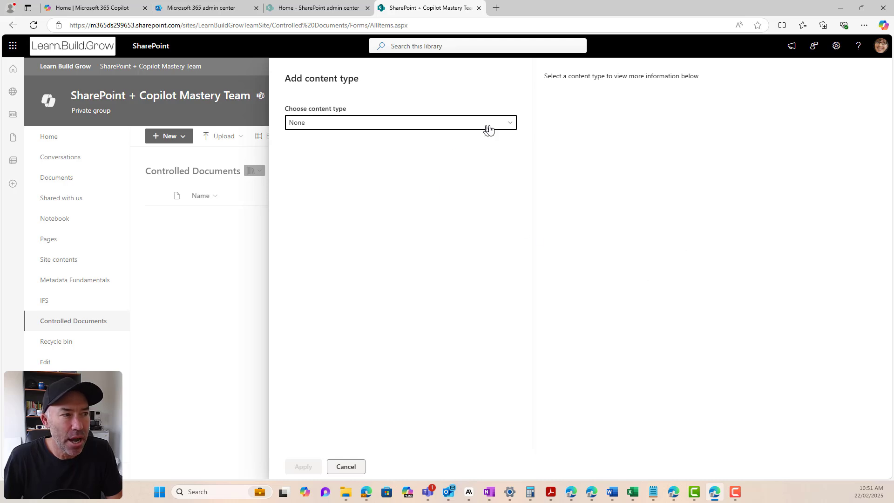
click(489, 126)
click(323, 138)
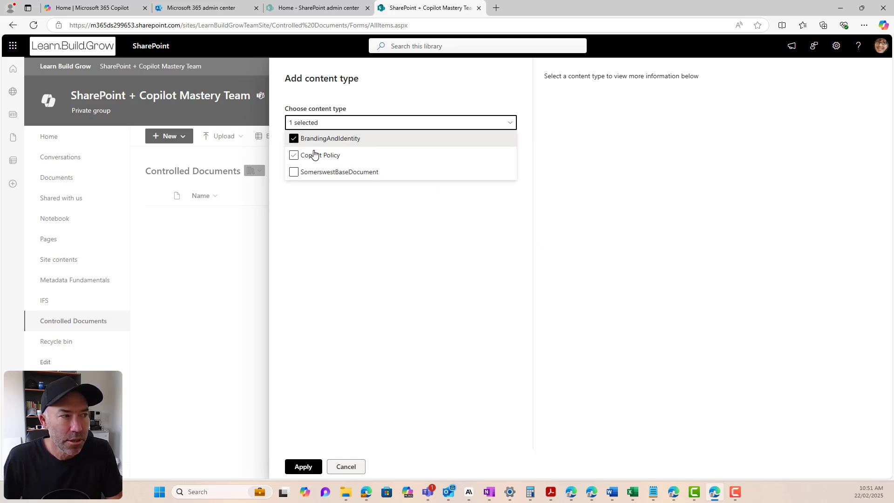
click(311, 155)
click(301, 465)
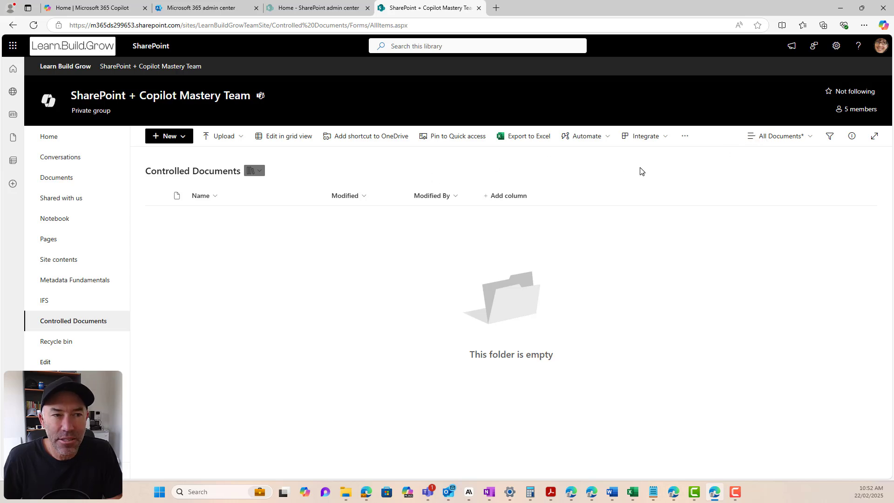
Check the content types offered for new items, then open the full library settings page.
click(184, 144)
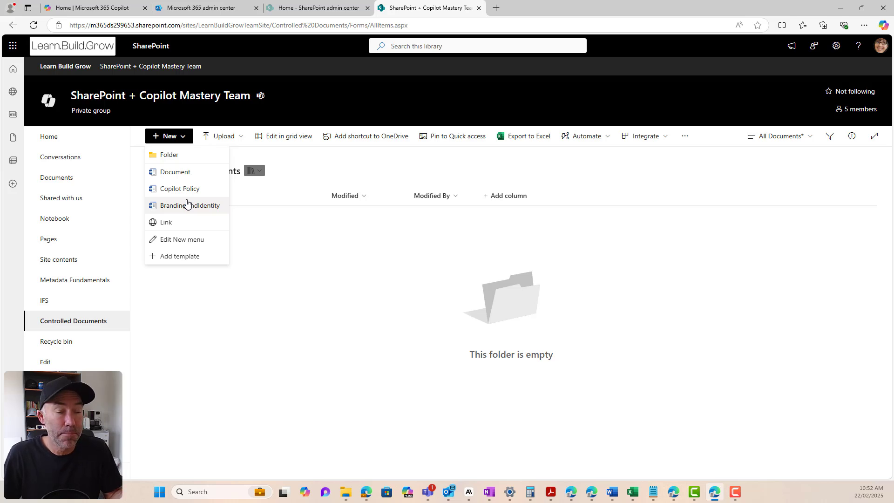
click(836, 45)
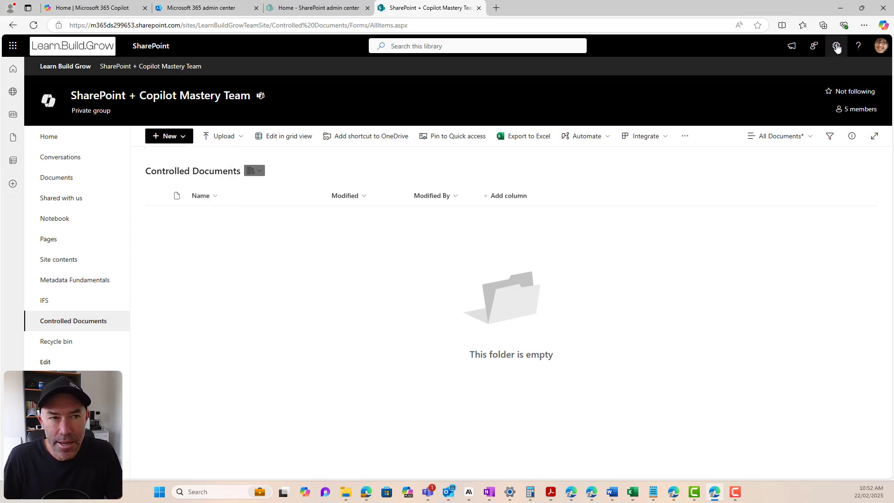
click(780, 147)
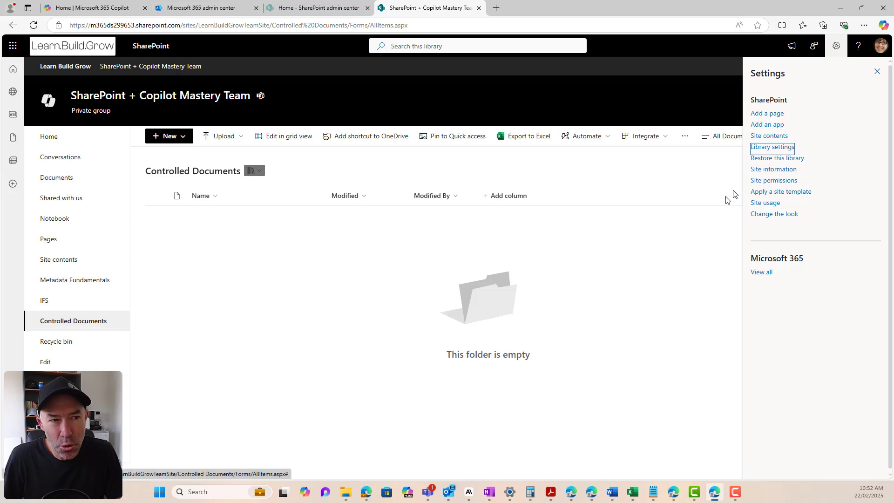
click(760, 255)
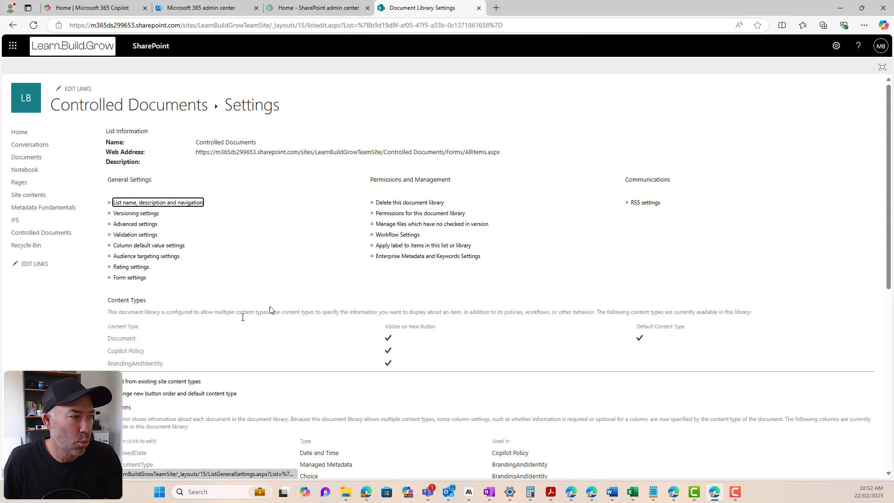
Delete the Document content type from the library and return to library settings.
click(115, 341)
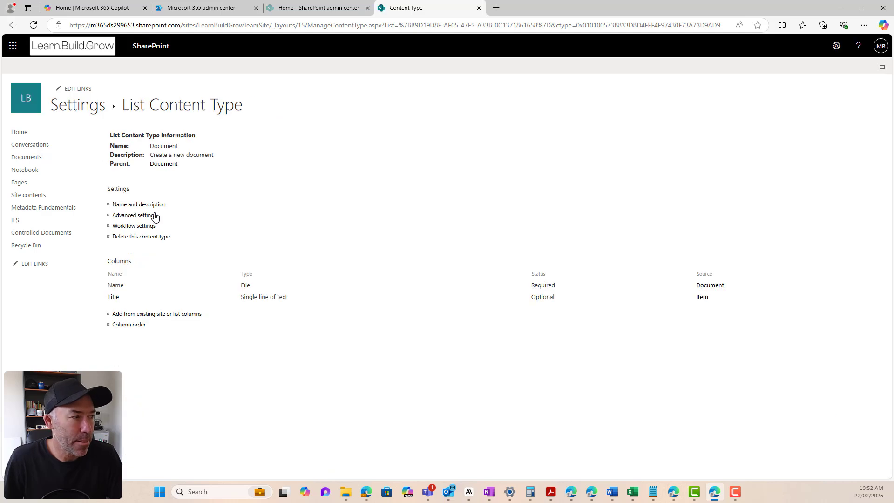
click(146, 237)
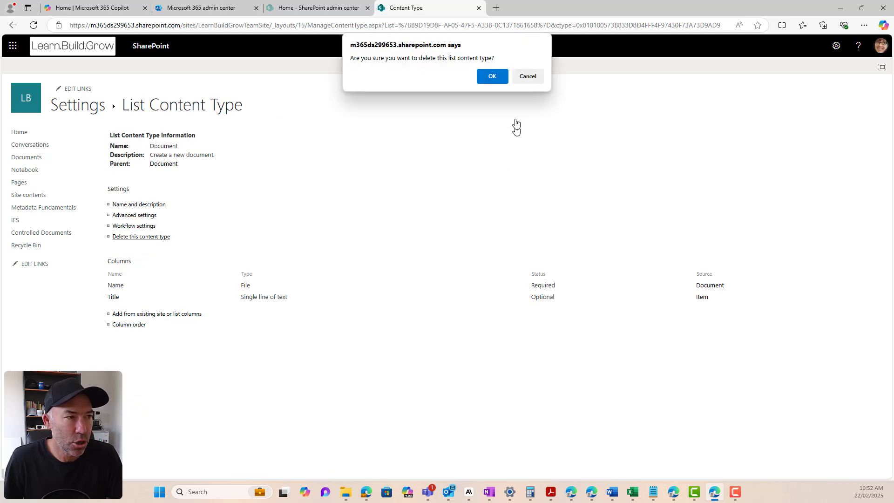
click(493, 80)
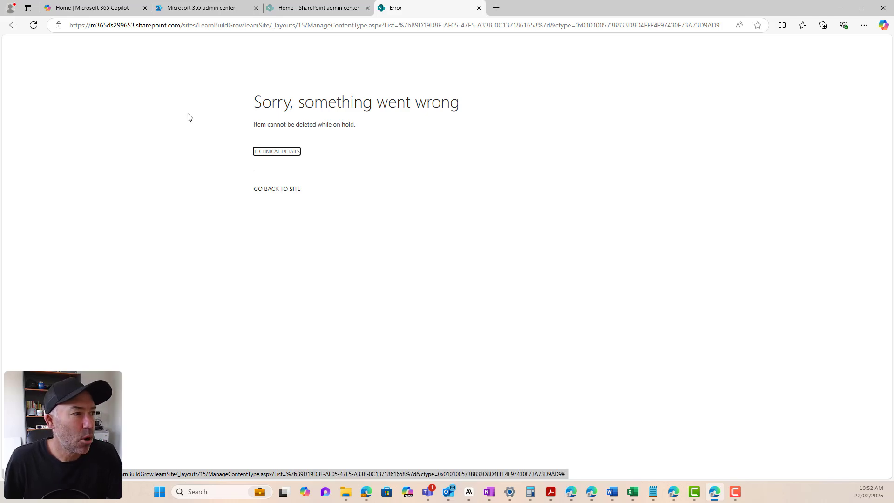
click(13, 25)
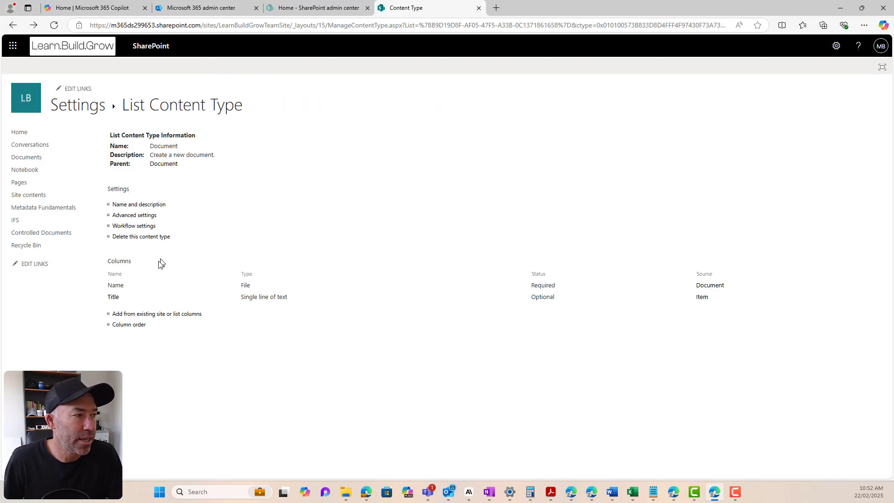
click(80, 109)
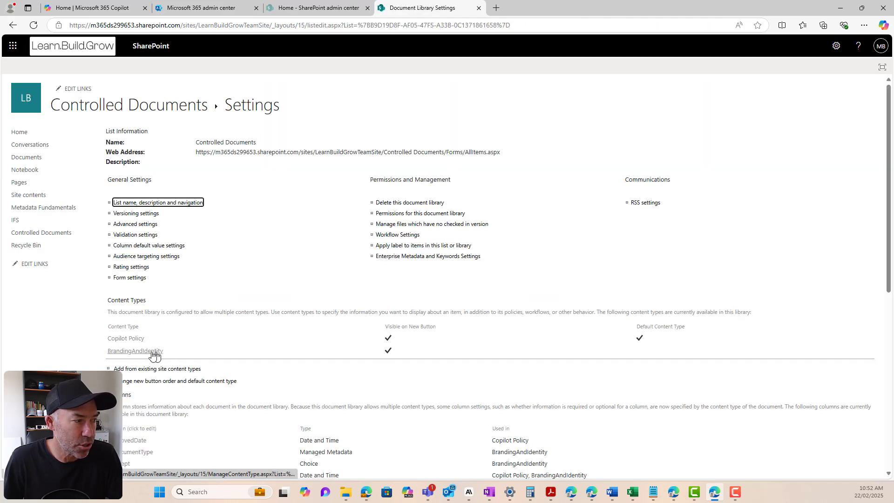
Set BrandingAndIdentity's Read Only advanced setting to No and save.
click(140, 355)
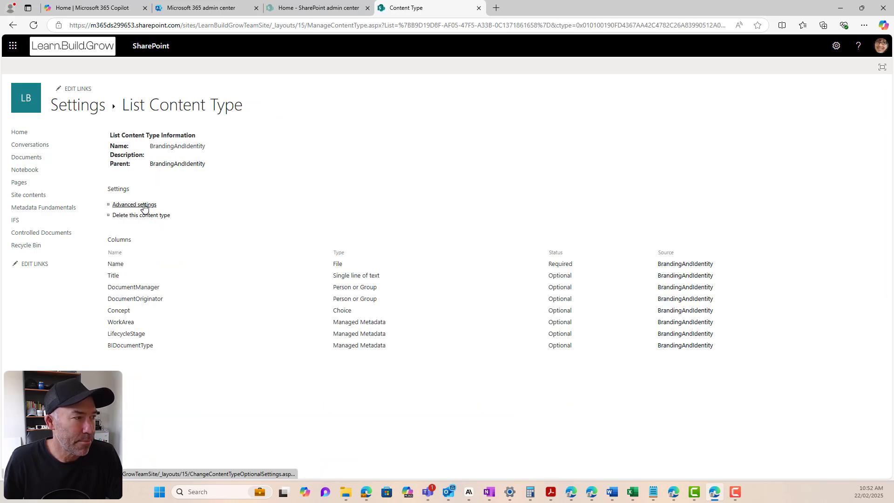
click(143, 207)
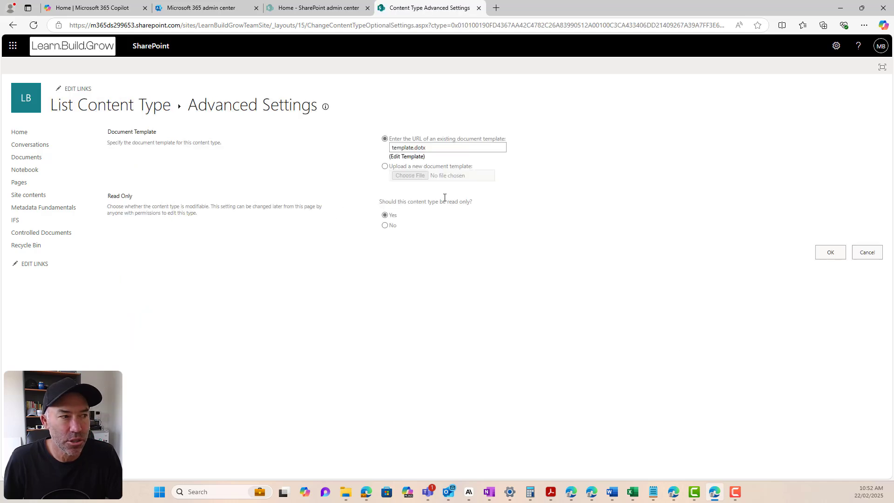
click(392, 227)
click(494, 105)
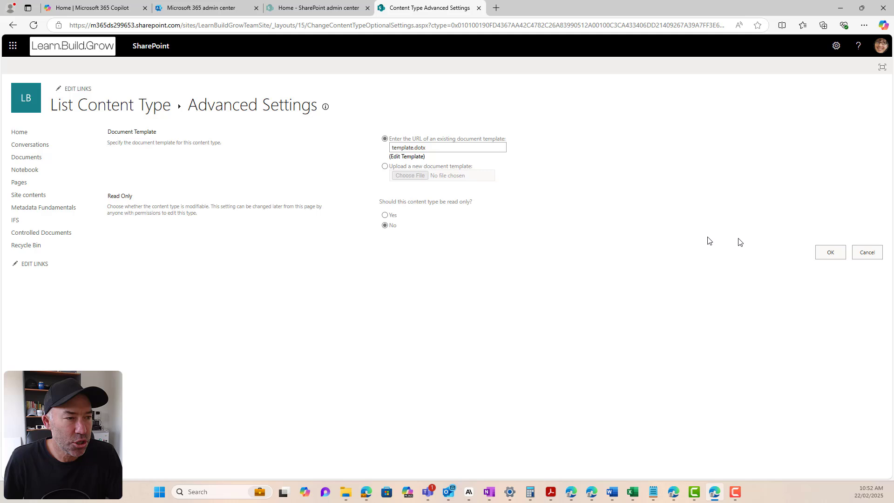
click(831, 252)
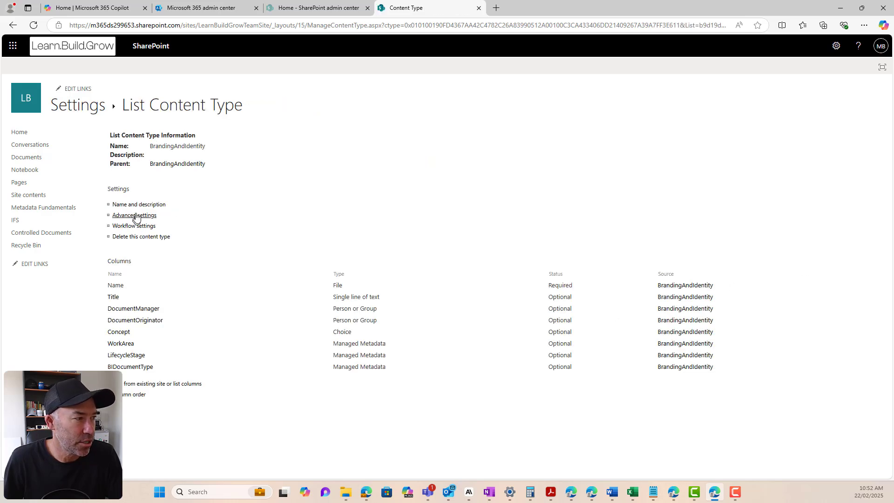
Rename the content type to 'Branding And Identity' and return to library settings.
click(138, 214)
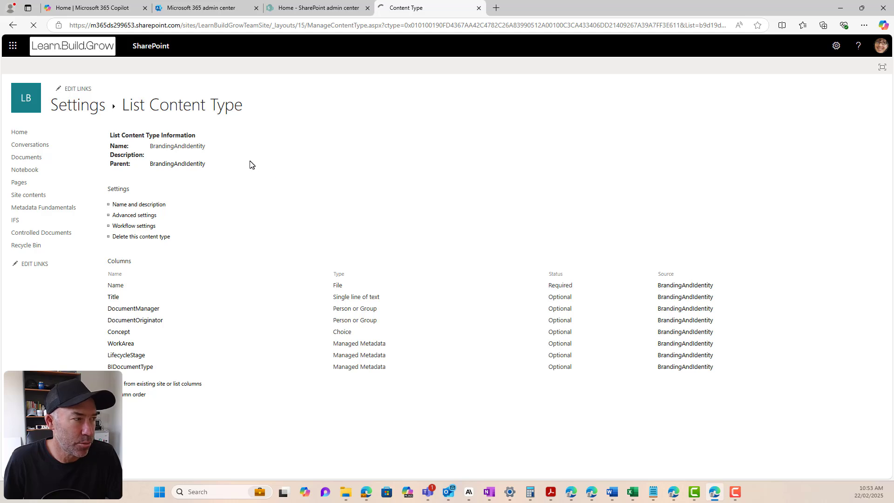
click(410, 148)
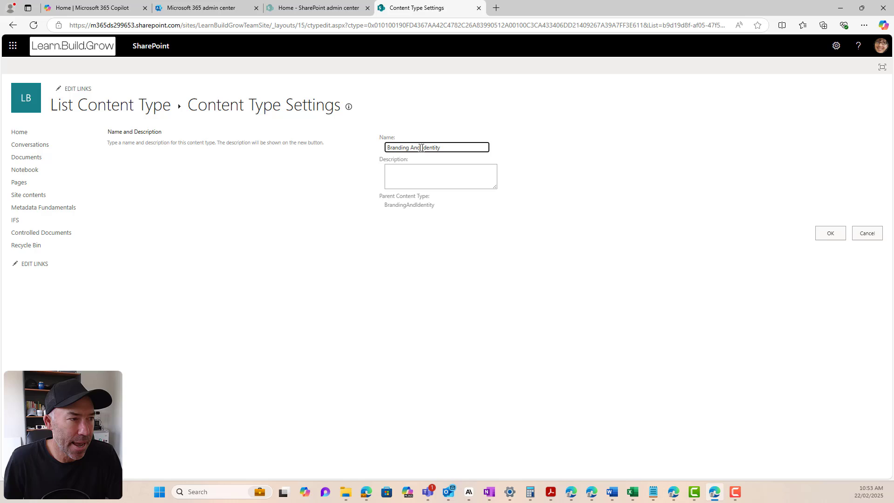
click(830, 233)
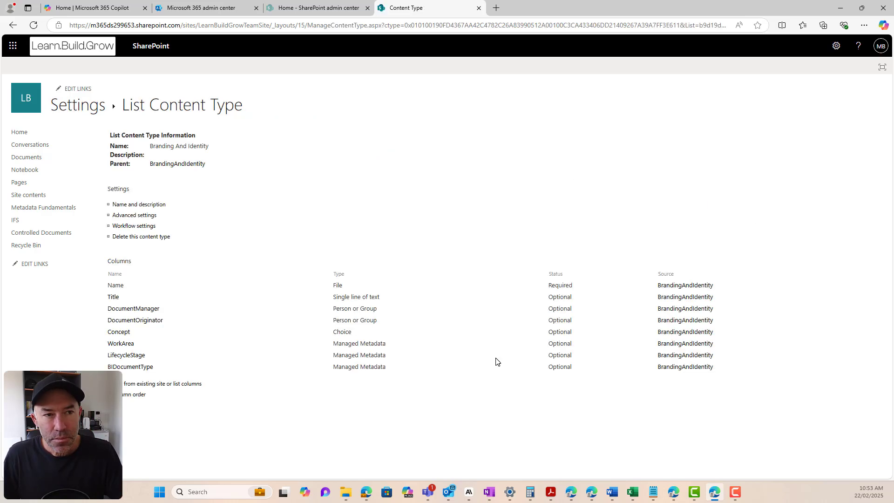
click(92, 108)
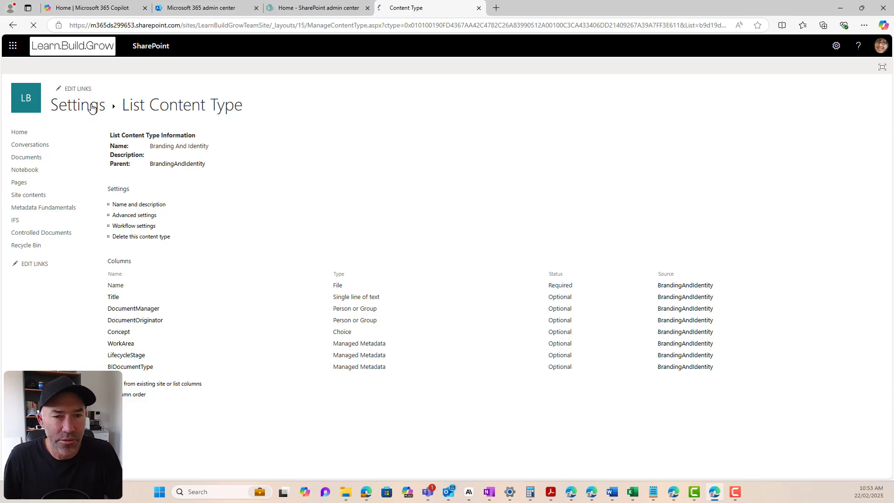
Back in Controlled Documents, upload eight files dragged from File Explorer.
click(98, 112)
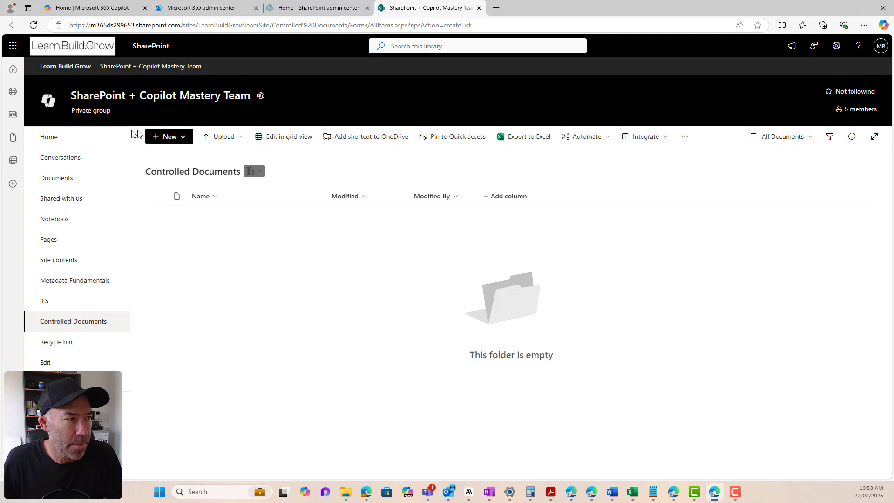
click(168, 136)
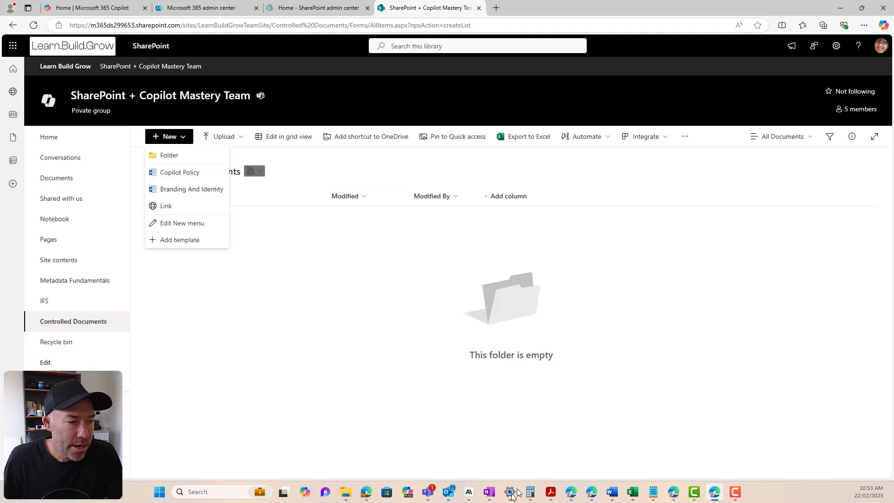
click(346, 493)
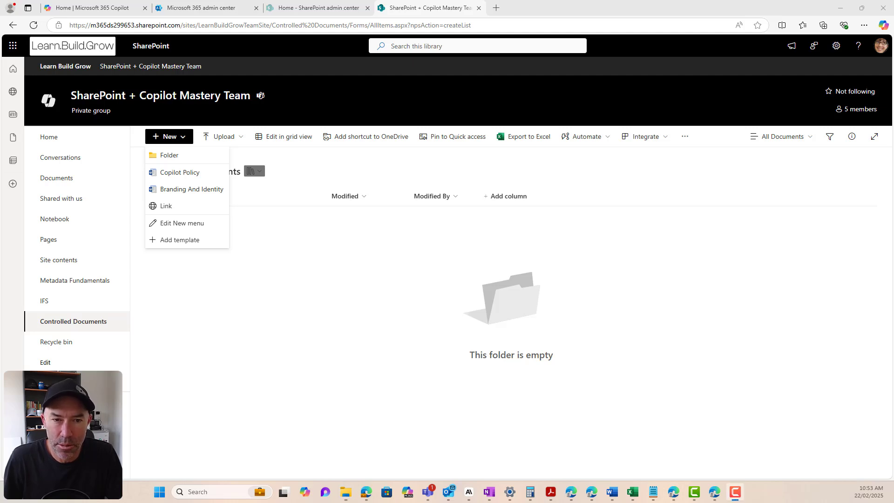
click(345, 492)
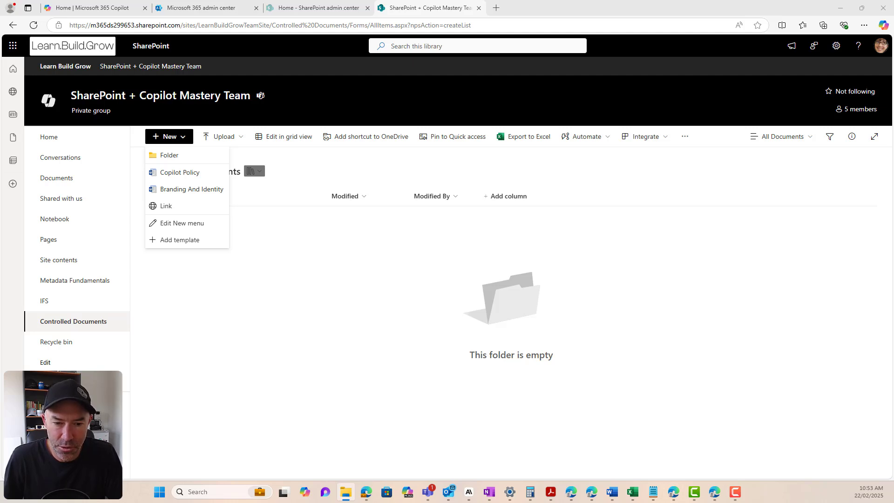
drag(385, 299, 422, 296)
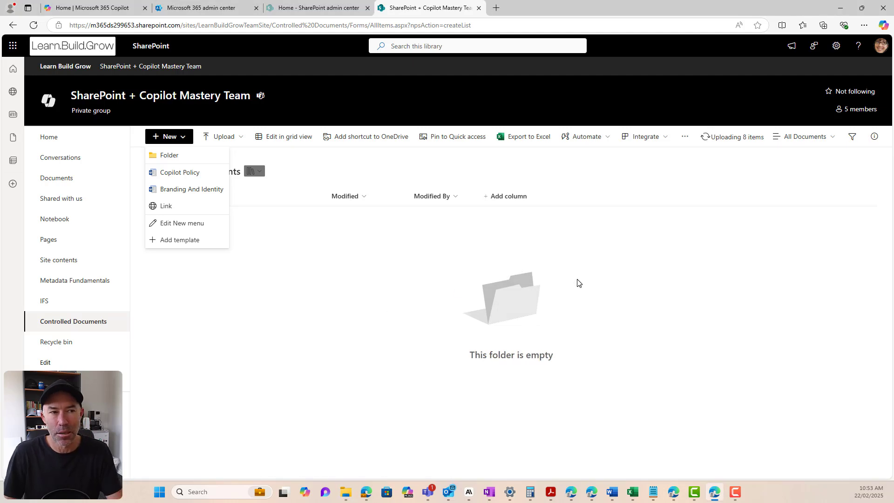
Add the Content Type column to the library view.
click(516, 200)
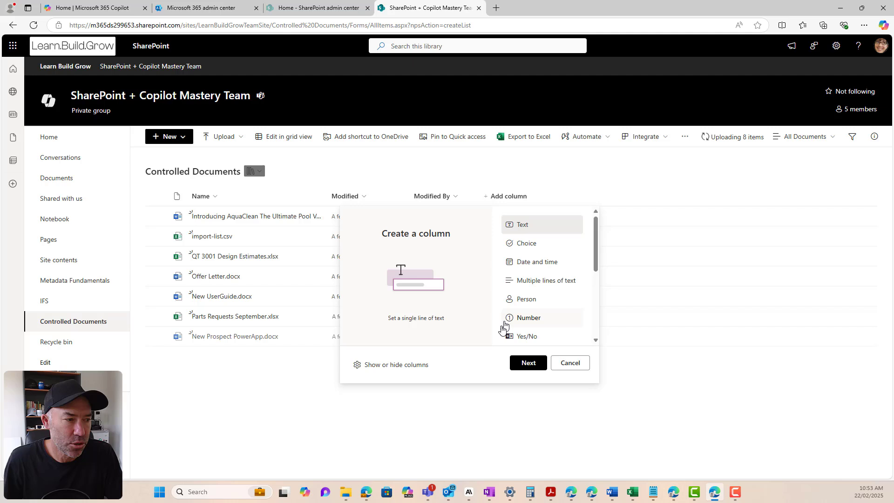
click(396, 365)
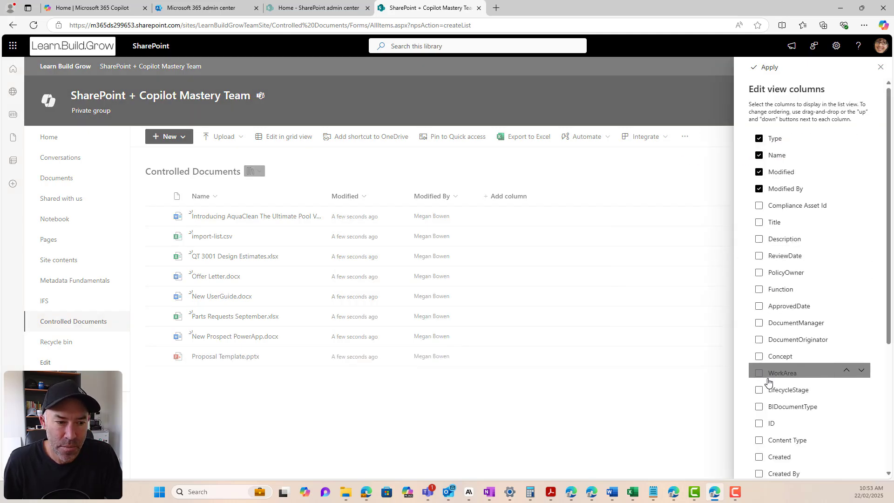
click(758, 439)
click(766, 68)
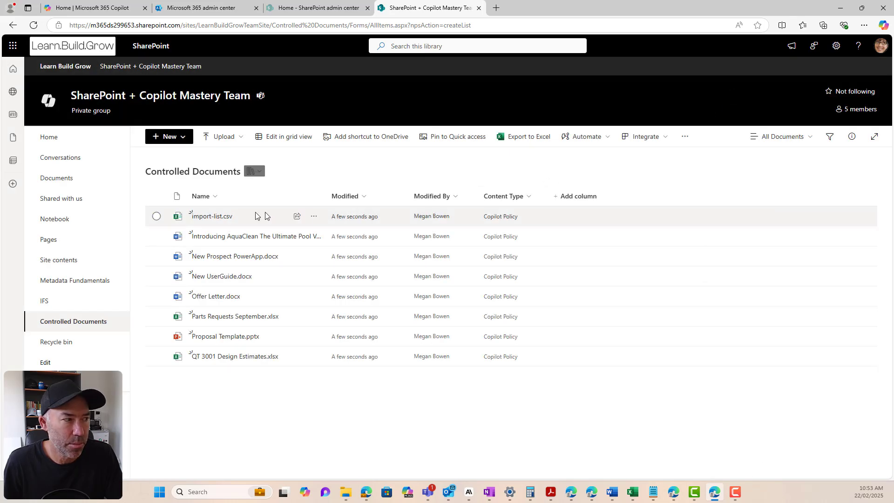
Select import-list.csv, the AquaClean document, New Prospect PowerApp.docx and New UserGuide.docx with the details pane open.
click(157, 196)
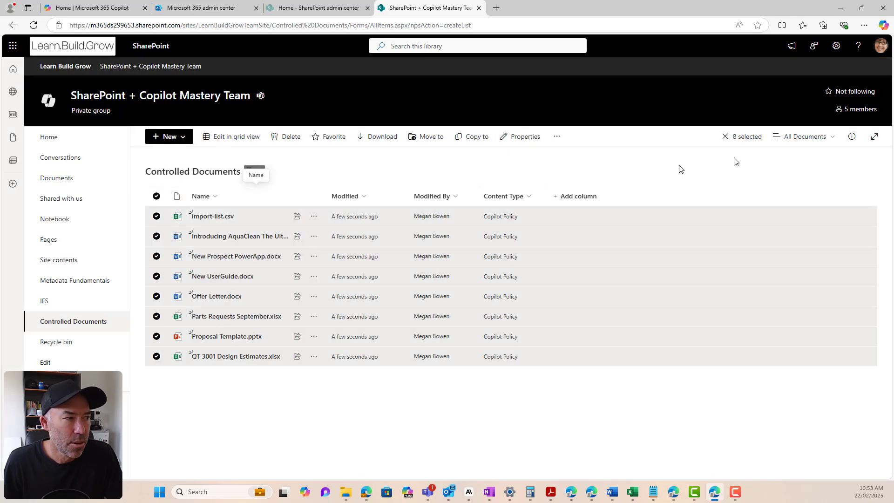
click(852, 138)
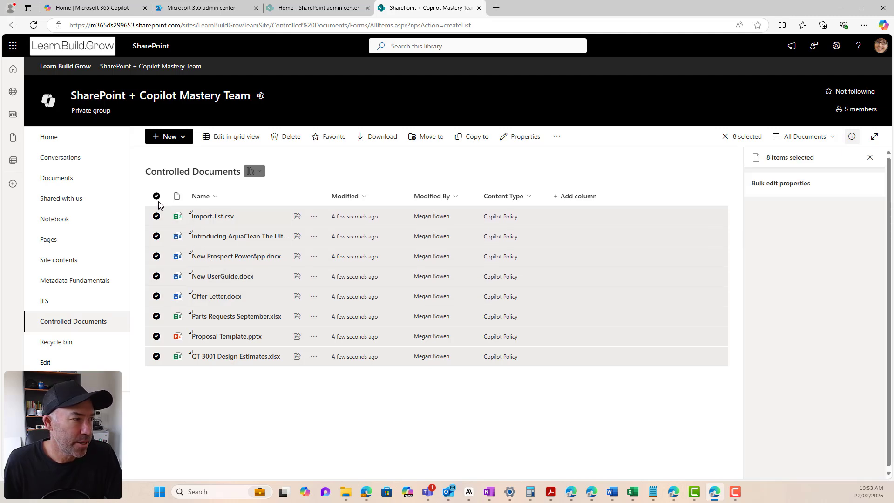
click(160, 202)
click(157, 197)
click(157, 197)
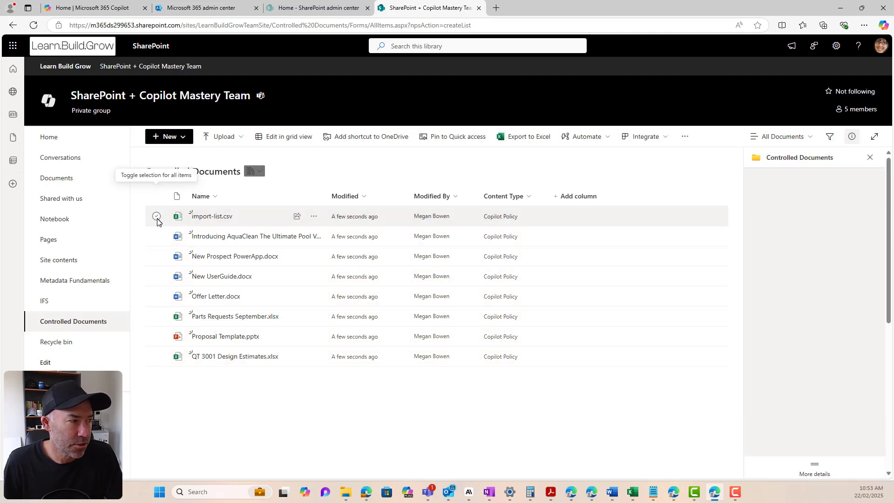
click(156, 216)
click(156, 236)
click(157, 256)
click(157, 276)
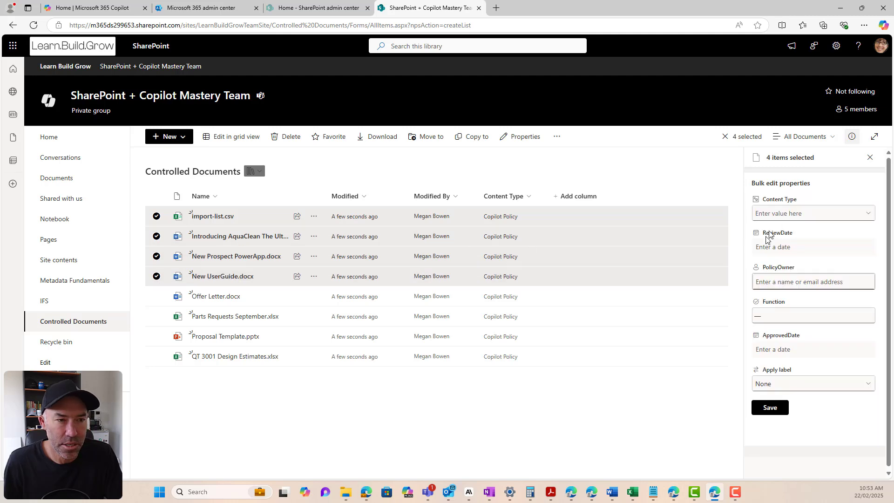
Bulk-set the four files' Content Type to Branding And Identity, save, and clear the selection.
click(786, 214)
click(791, 245)
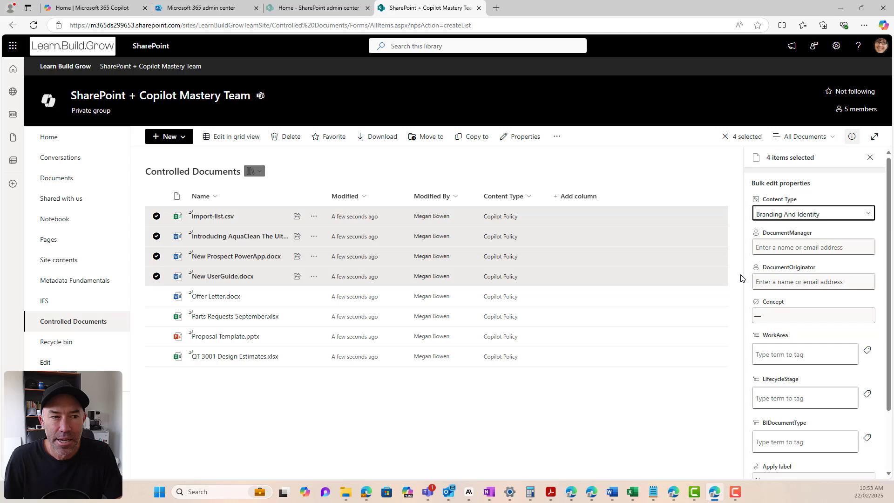
drag(744, 274, 670, 275)
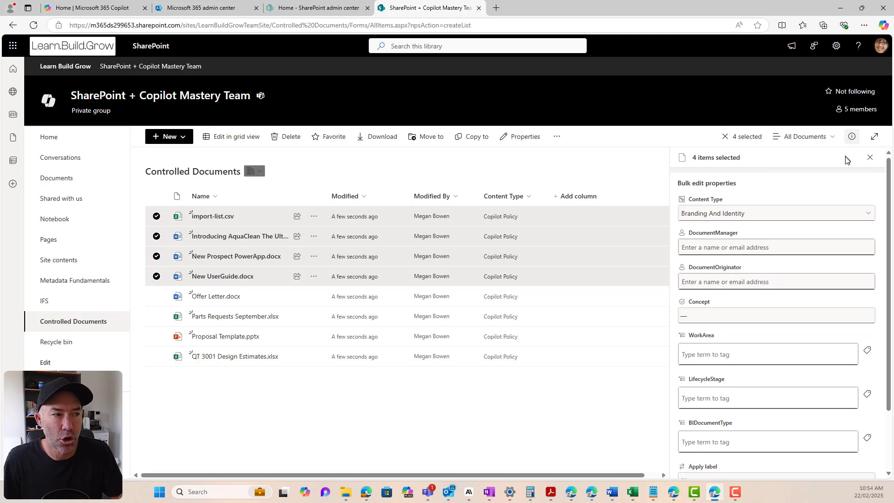
scroll(846, 179, down, 2)
click(695, 432)
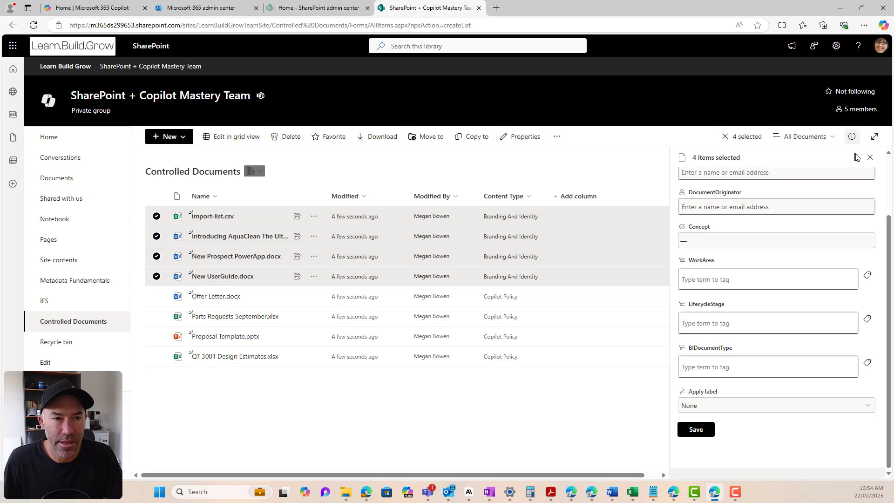
click(870, 157)
key(Escape)
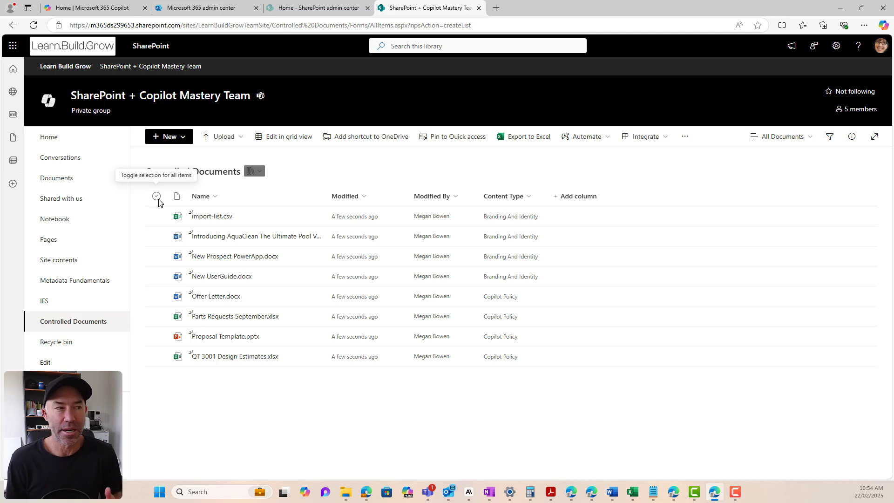
Switch to the Copilot Policy view and remove its content type filter.
click(781, 139)
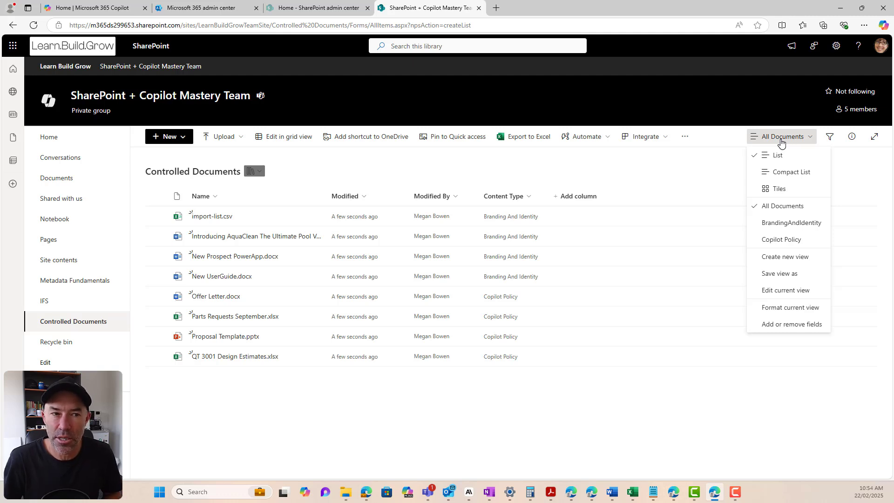
click(786, 242)
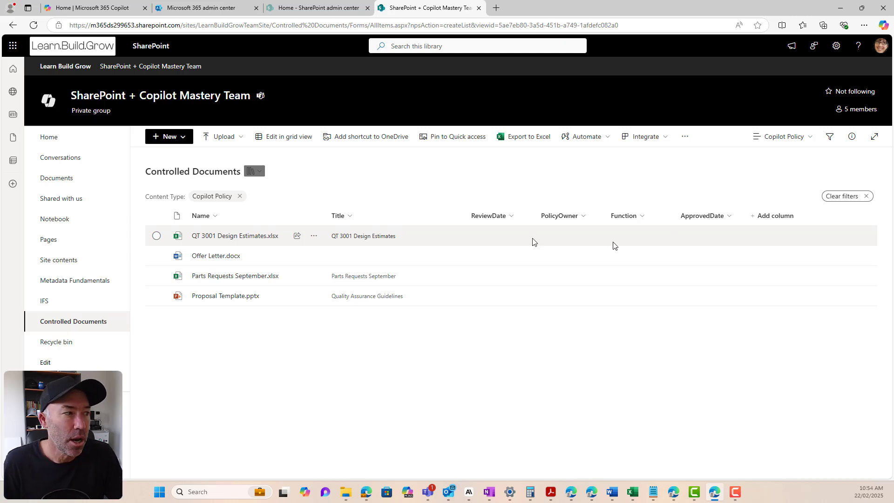
click(240, 196)
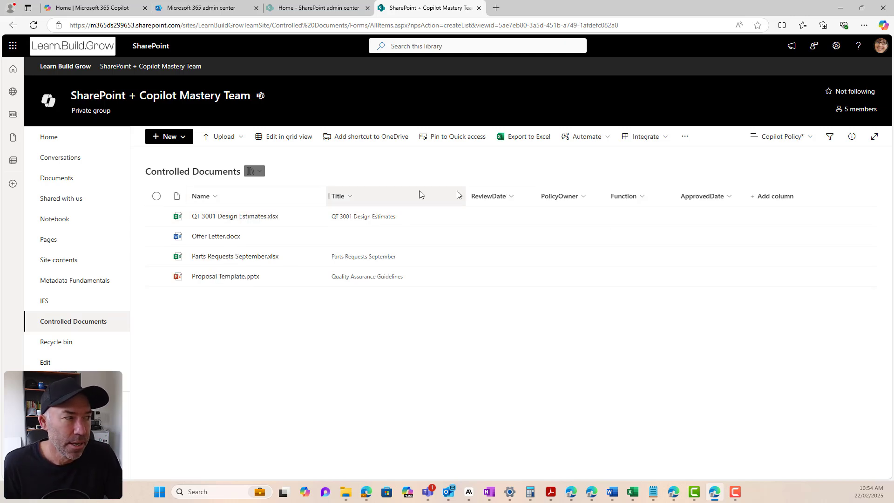
Switch to the BrandingAndIdentity view and remove its content type filter chip.
click(800, 139)
click(793, 227)
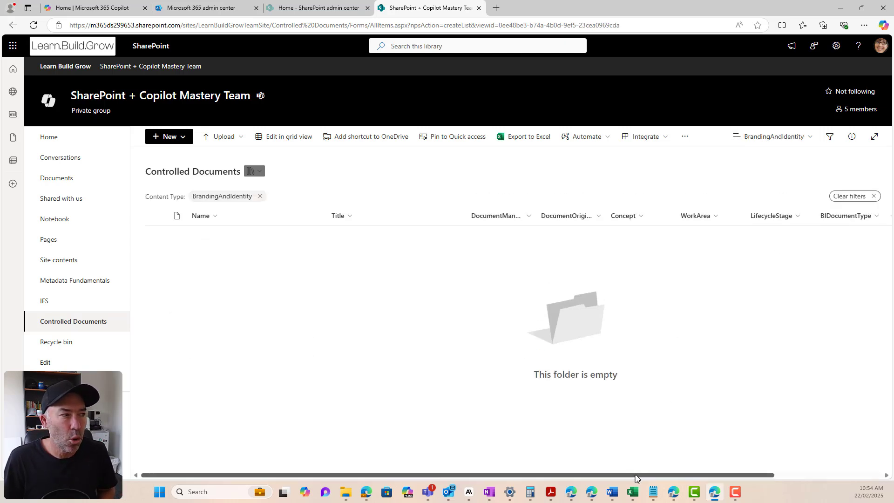
drag(634, 474, 573, 470)
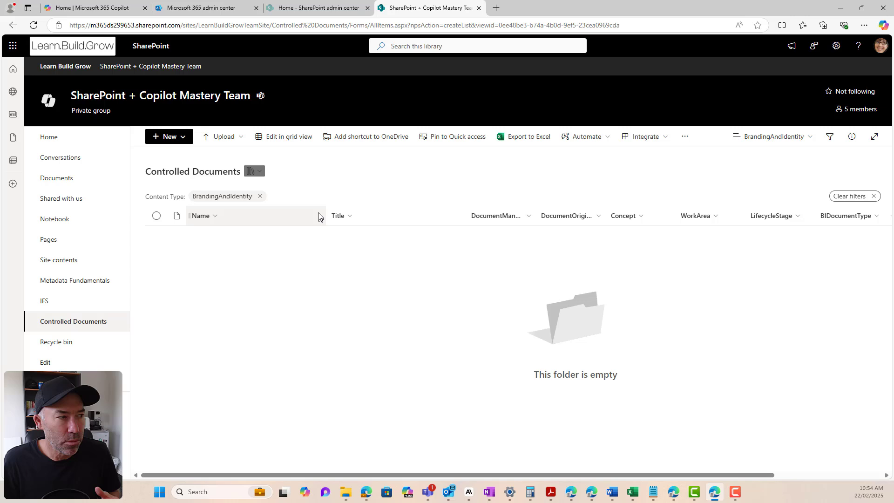
click(260, 197)
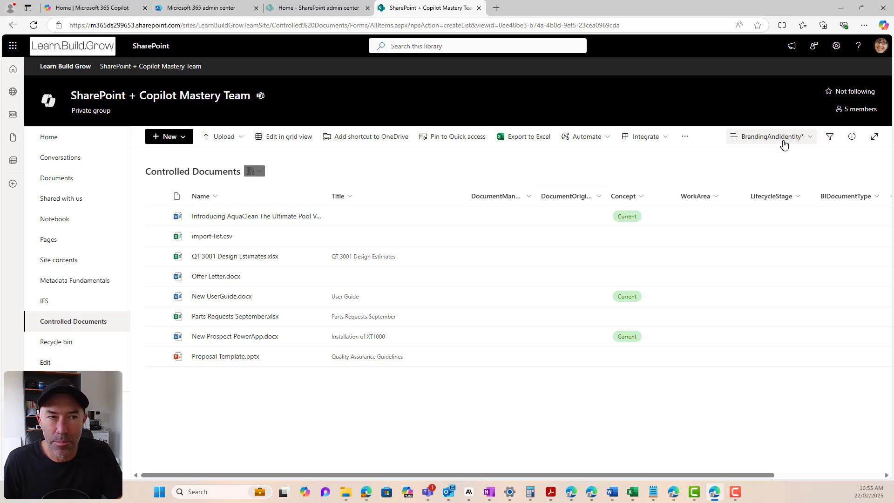
Edit the current view so its name and Content Type filter value both read 'Branding And Identity'.
click(784, 143)
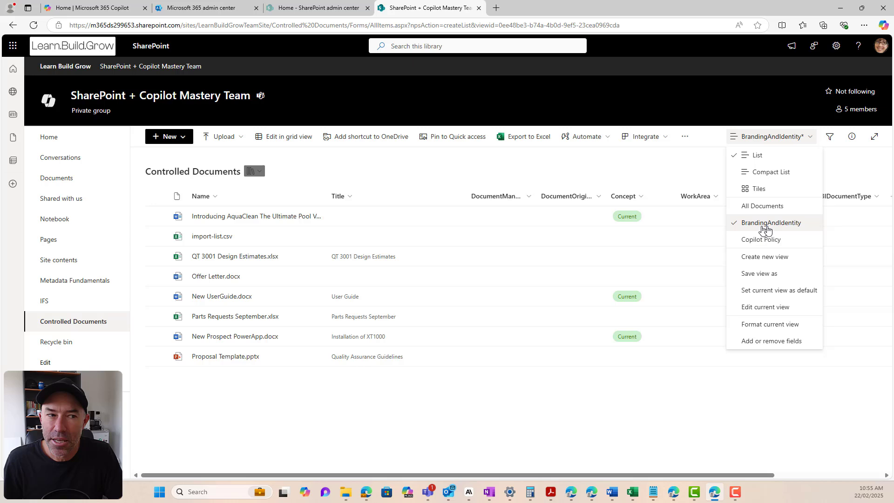
click(772, 309)
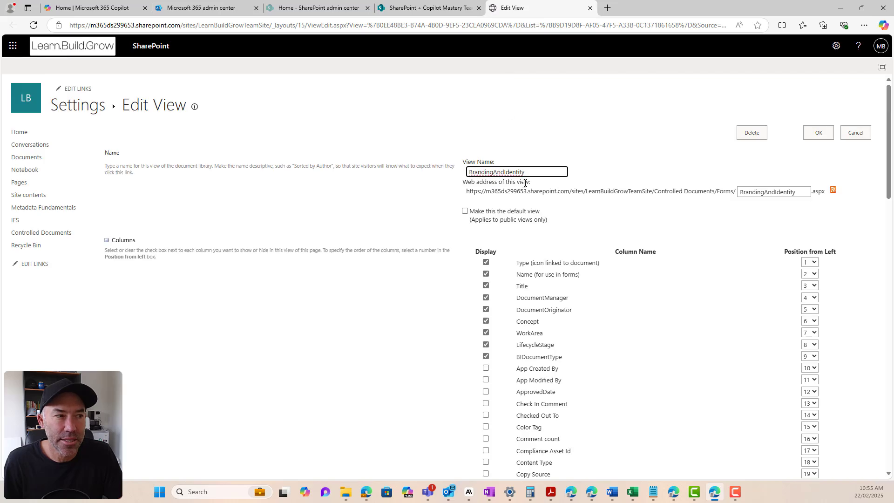
click(493, 172)
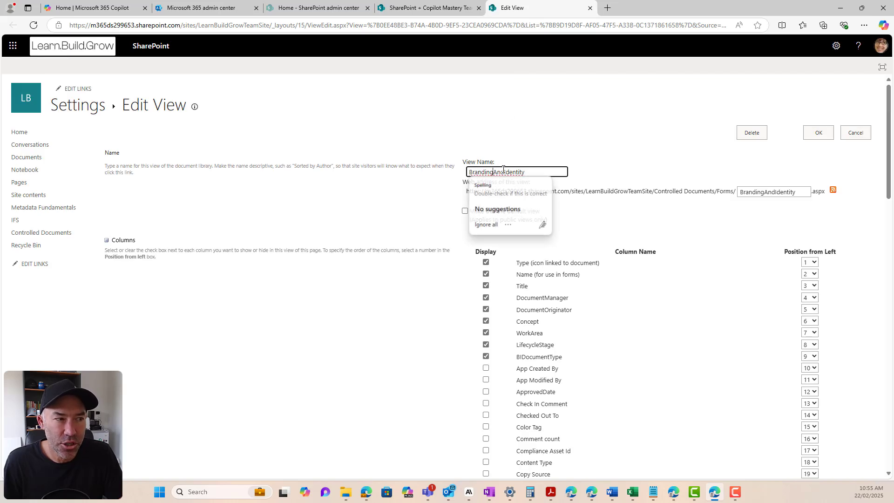
click(508, 172)
scroll(641, 164, down, 20)
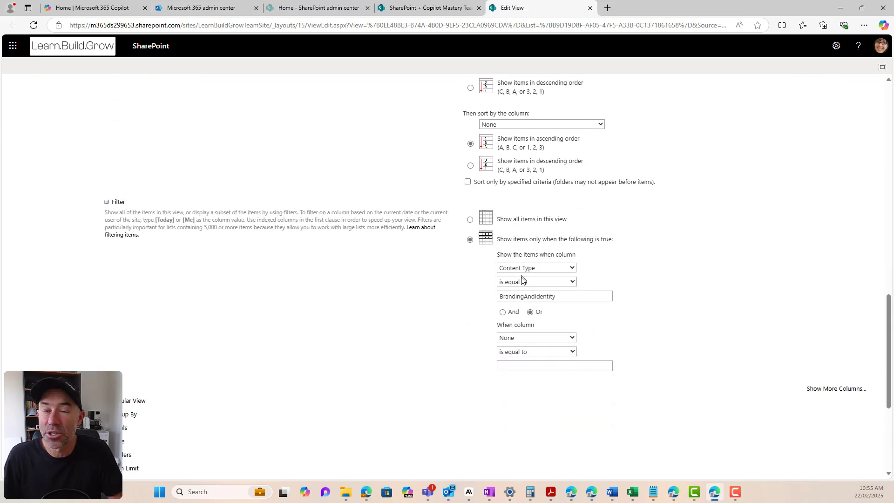
click(524, 295)
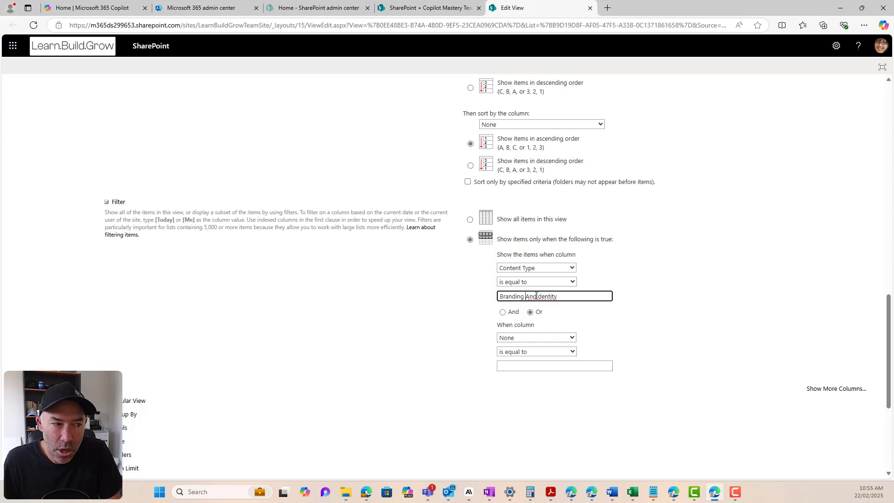
click(539, 294)
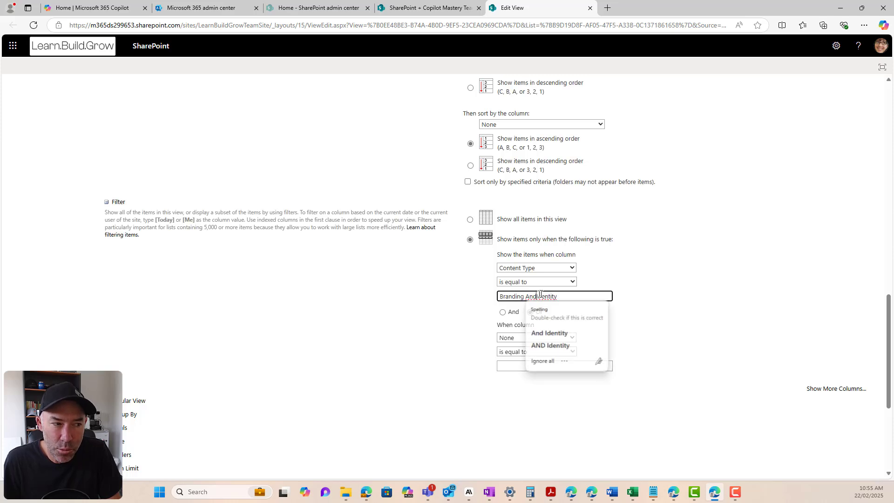
click(688, 299)
scroll(844, 229, up, 15)
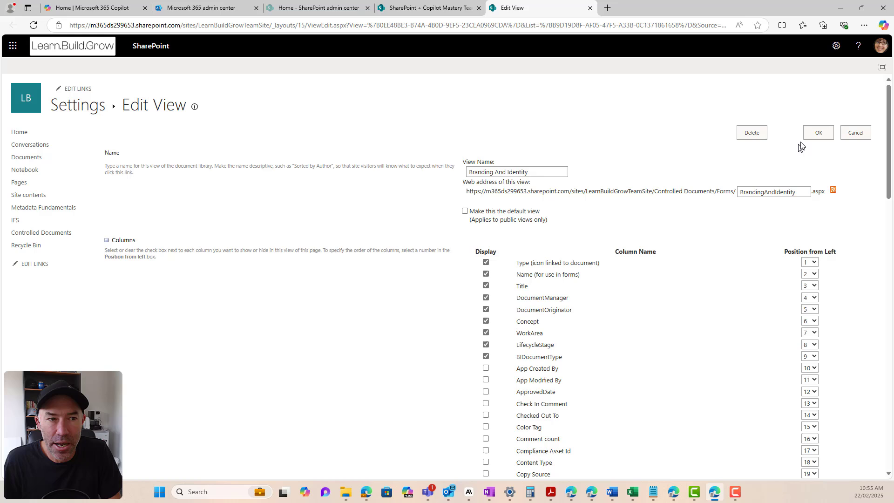
click(812, 132)
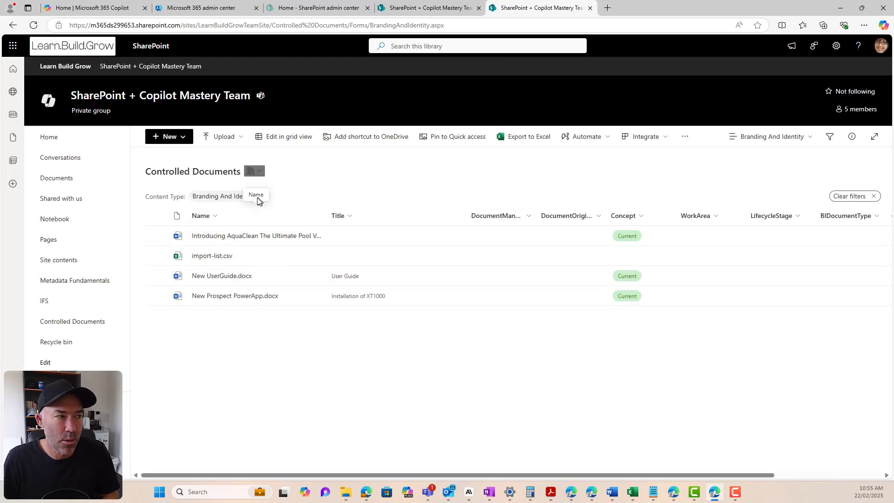
Remove the Content Type filter chip so all eight files show in Branding And Identity.
click(261, 197)
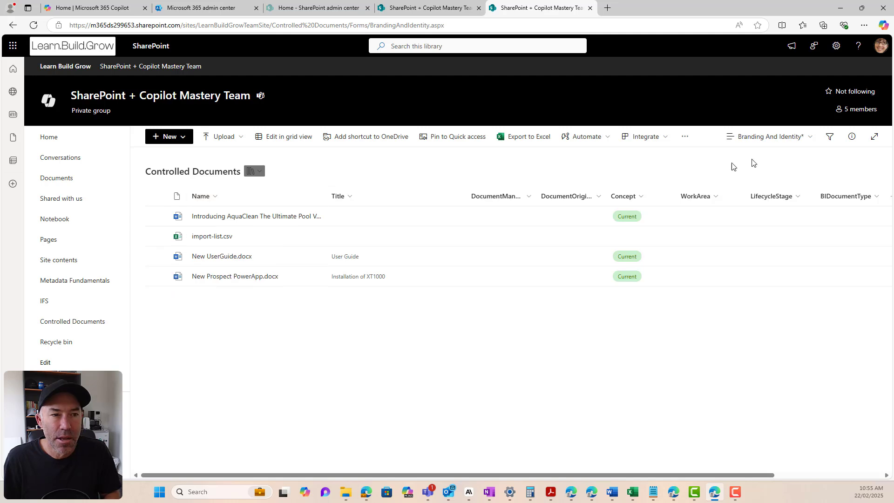
click(784, 137)
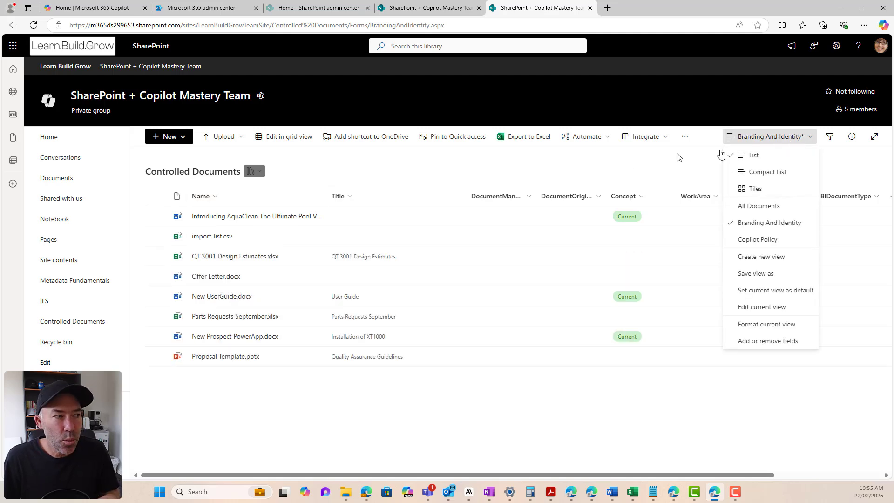
Look at the Copilot Policy view, then switch back to All Documents.
click(766, 244)
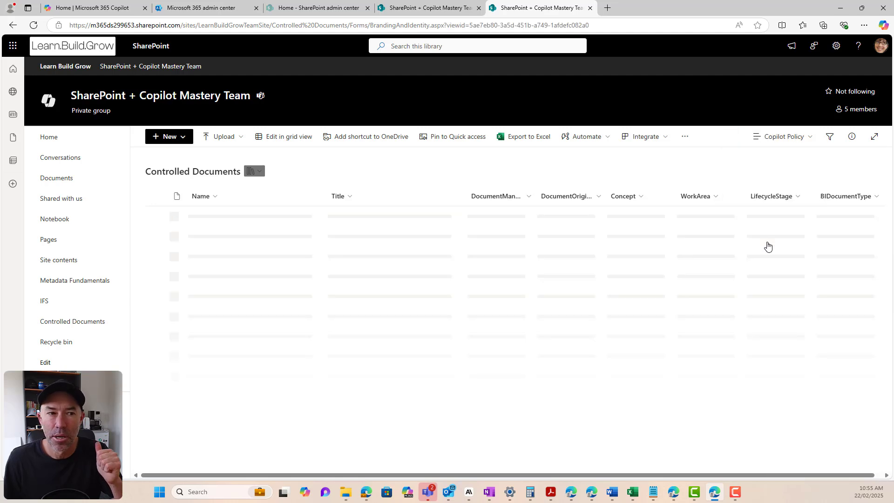
click(786, 140)
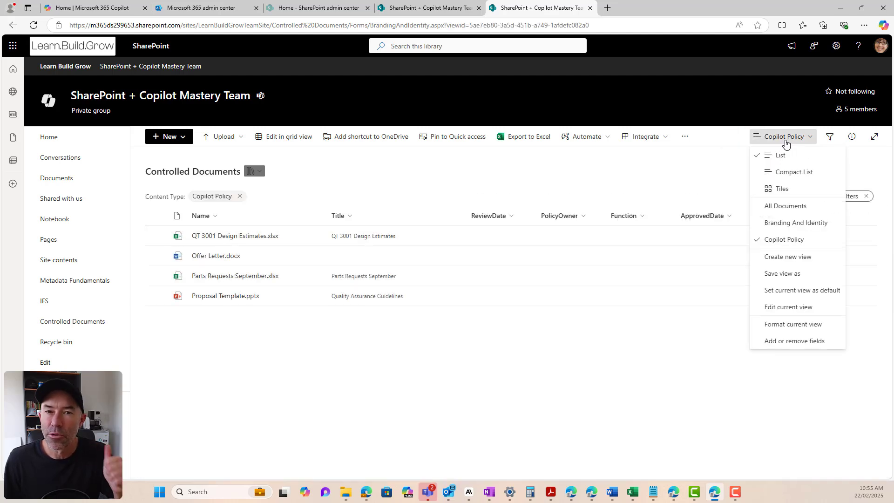
click(774, 206)
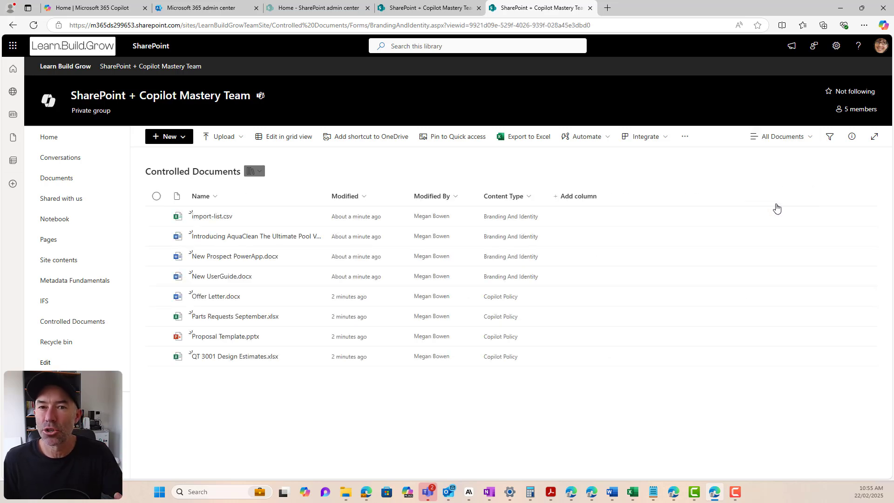